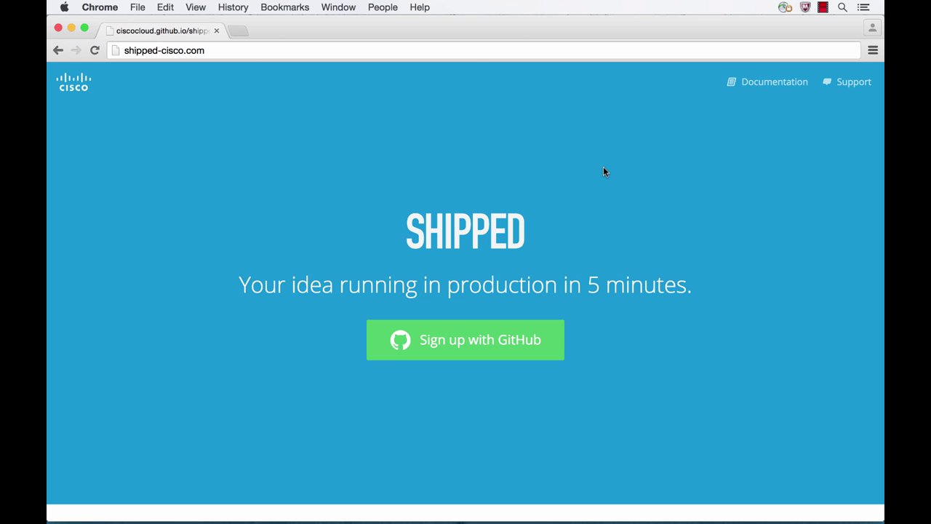
# Scroll through the Shipped landing page and sign up with a GitHub account.
pyautogui.scroll(-5, 603, 171)
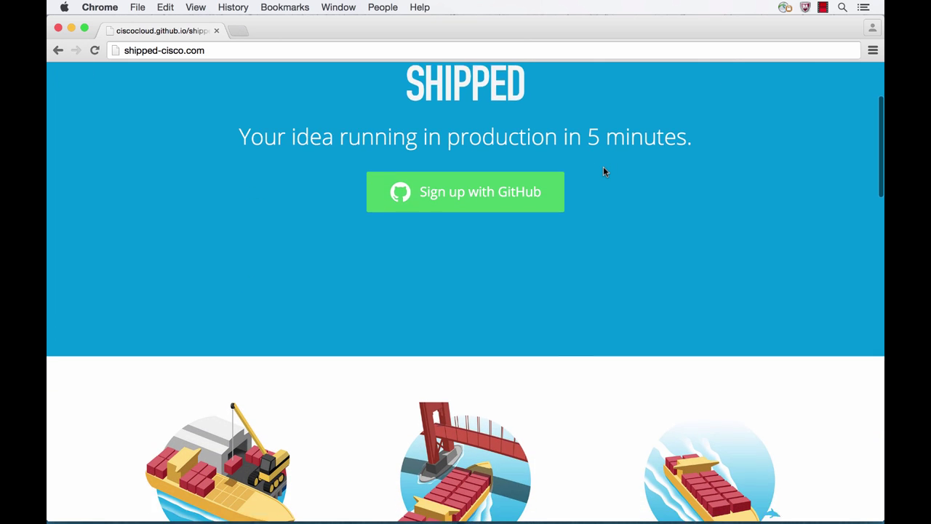
pyautogui.scroll(-4, 603, 172)
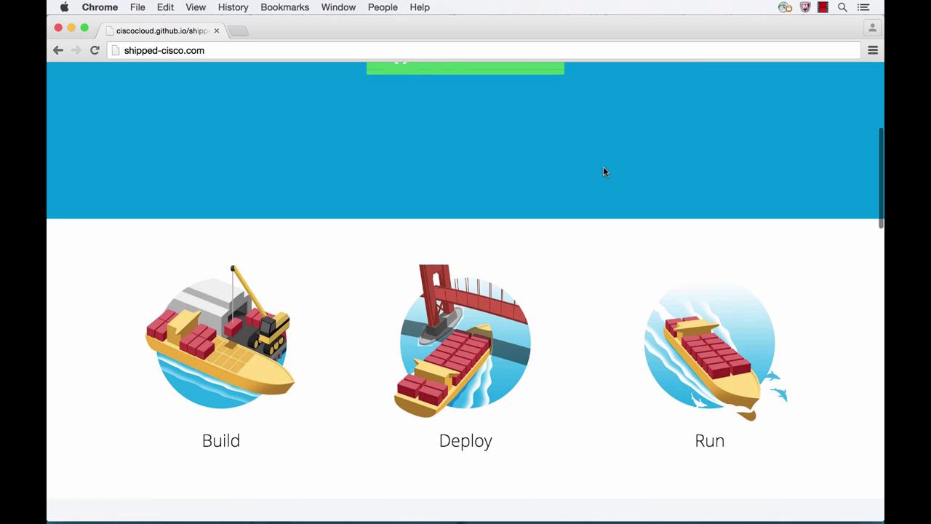
pyautogui.scroll(-3, 603, 171)
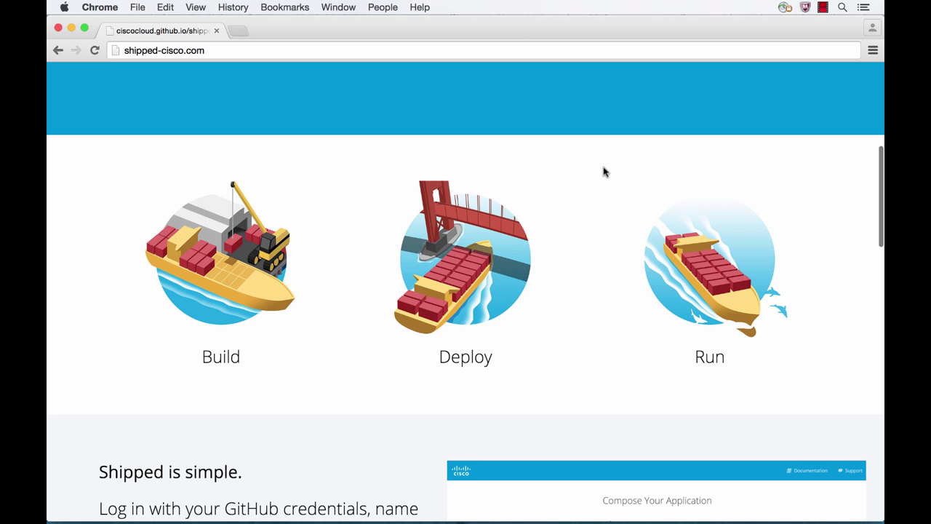
pyautogui.scroll(-3, 603, 172)
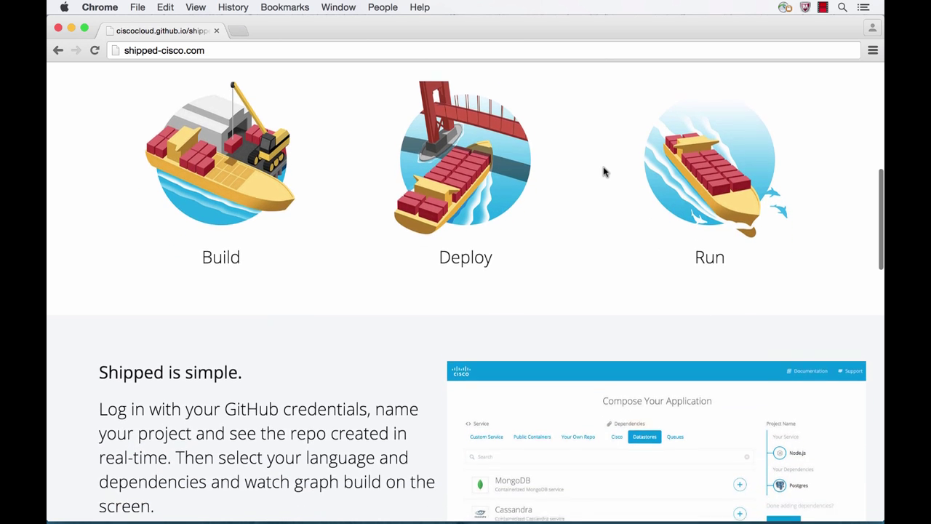
pyautogui.scroll(-3, 603, 171)
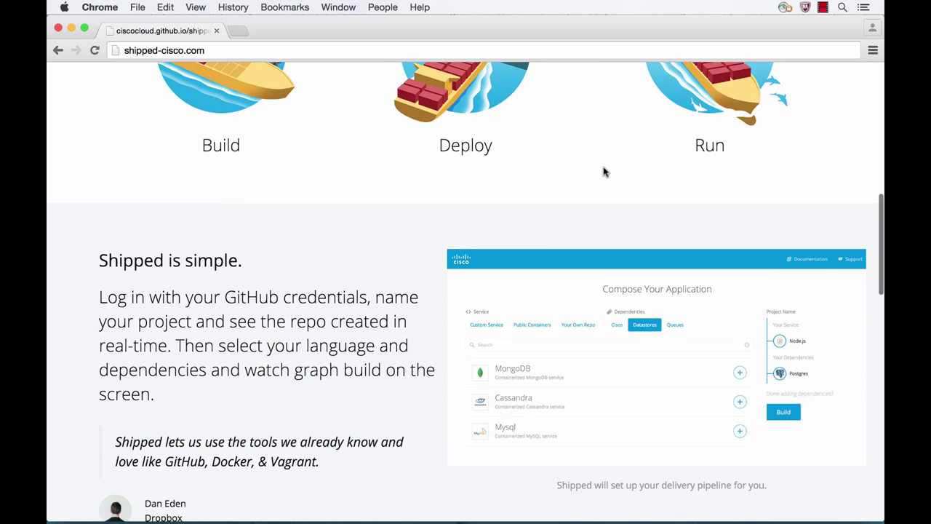
pyautogui.scroll(-5, 603, 172)
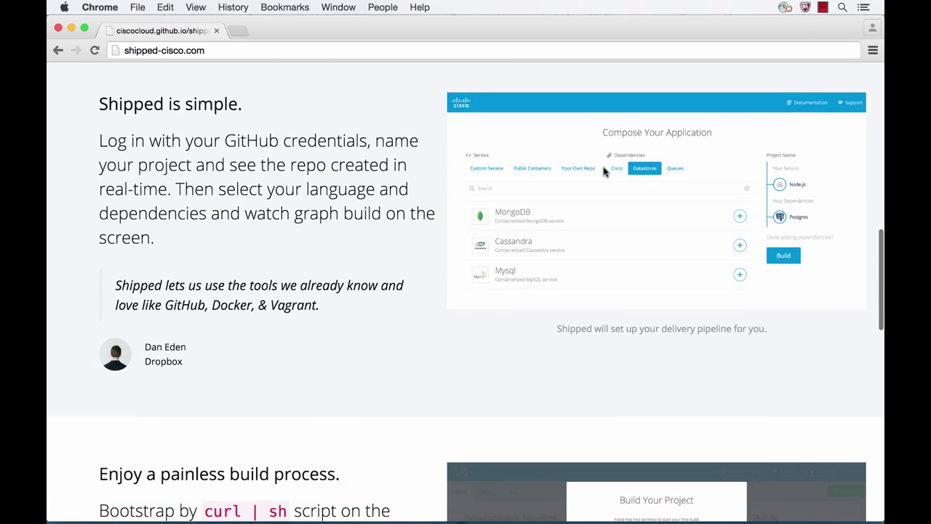
pyautogui.scroll(-3, 603, 171)
pyautogui.scroll(-4, 603, 172)
pyautogui.scroll(-1, 603, 171)
pyautogui.scroll(-4, 603, 172)
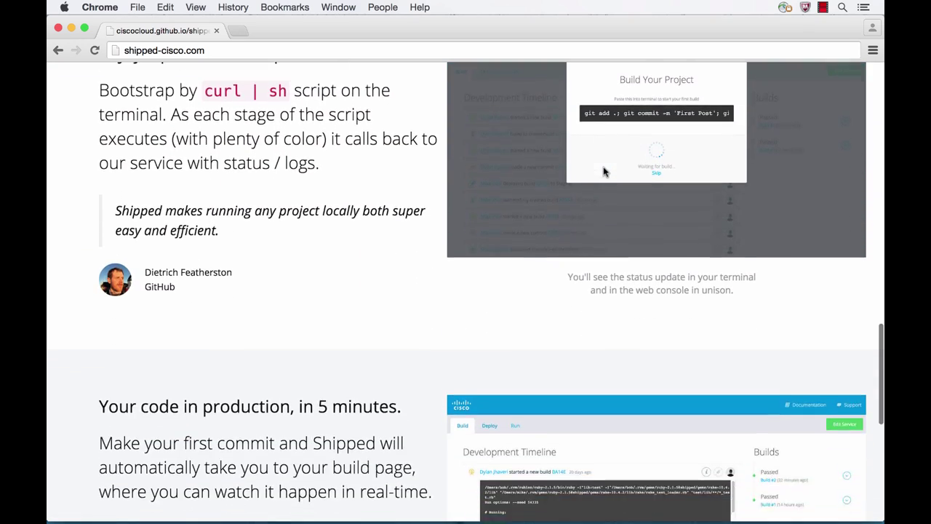
pyautogui.scroll(-2, 603, 172)
pyautogui.scroll(-2, 603, 172)
pyautogui.scroll(-4, 603, 171)
pyautogui.scroll(-1, 603, 171)
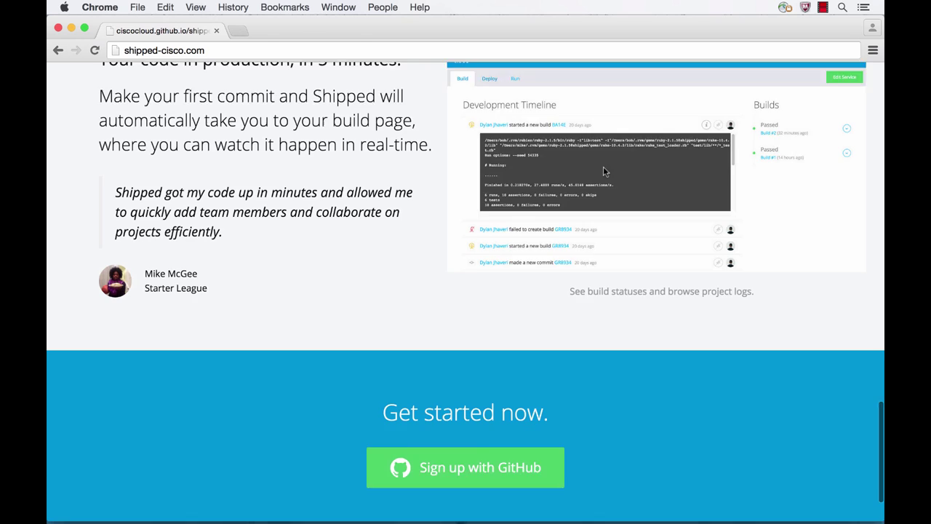
pyautogui.scroll(-1, 603, 171)
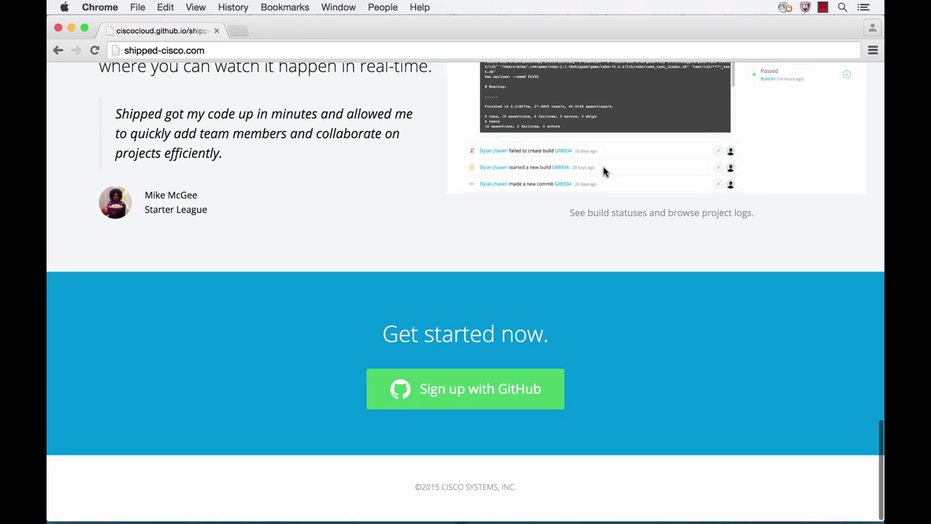
pyautogui.click(483, 405)
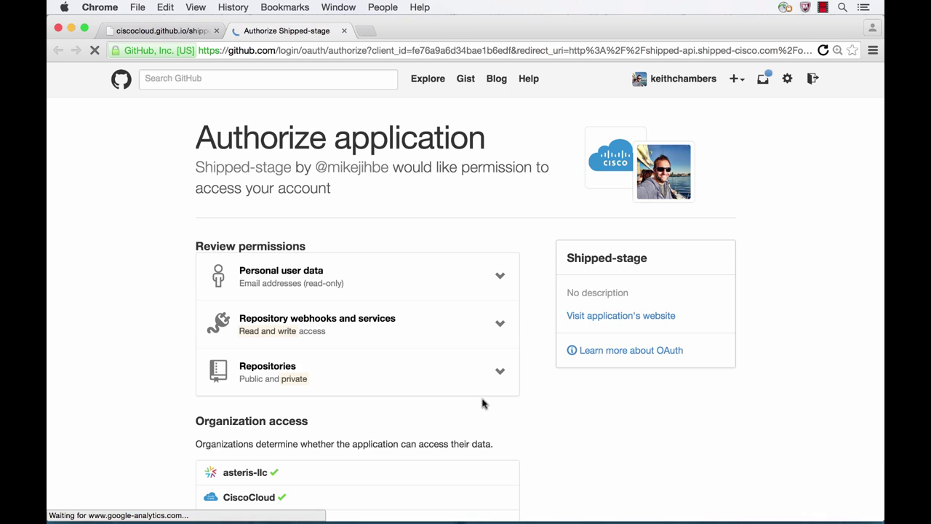
# Authorize Shipped-stage on GitHub, confirm the password, and create an app named Demo.
pyautogui.scroll(-1, 466, 384)
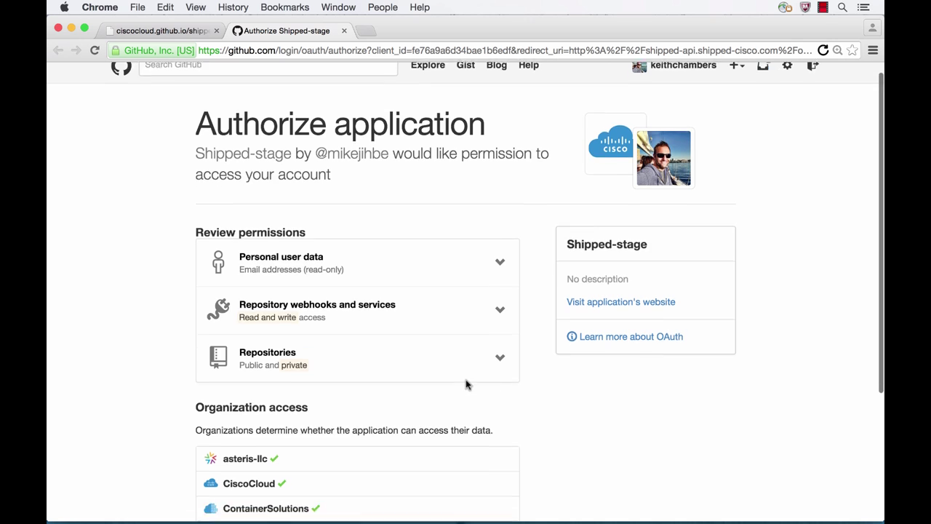
pyautogui.scroll(-4, 466, 384)
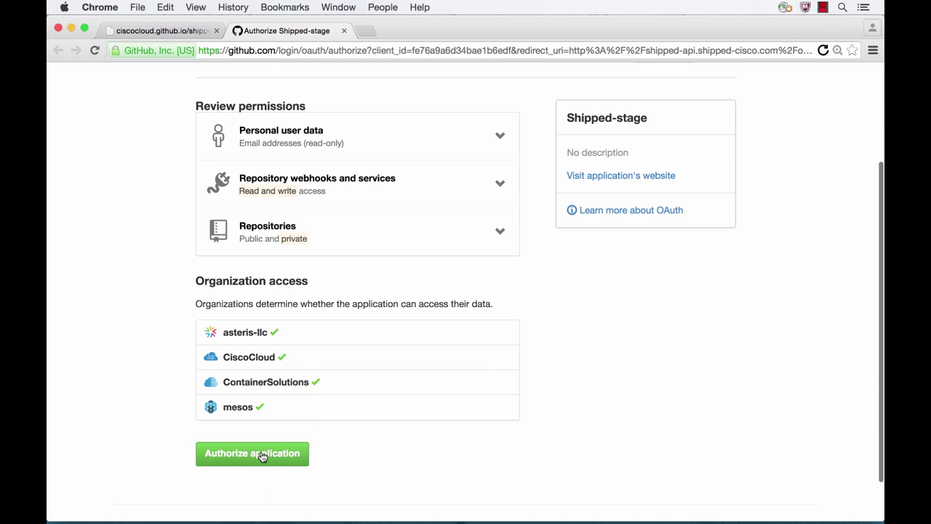
pyautogui.click(263, 456)
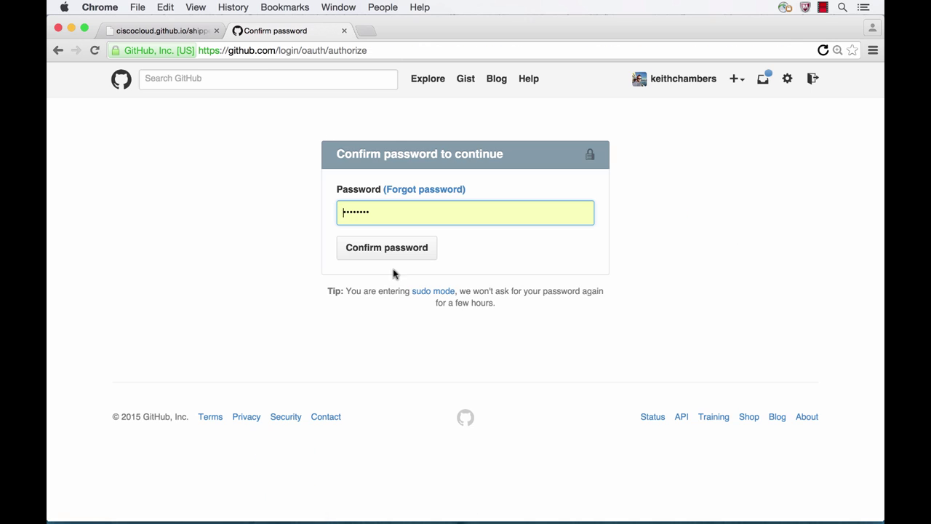
pyautogui.click(395, 247)
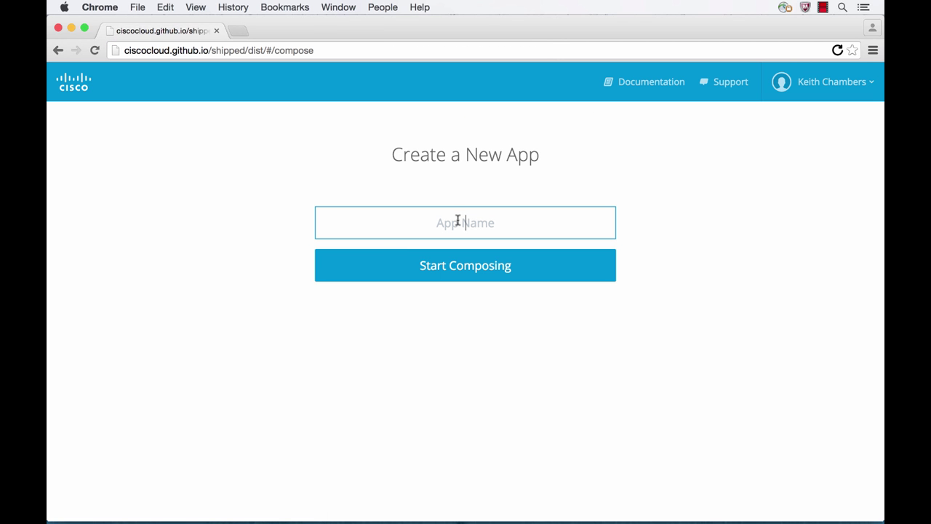
pyautogui.write('Demo')
pyautogui.click(461, 278)
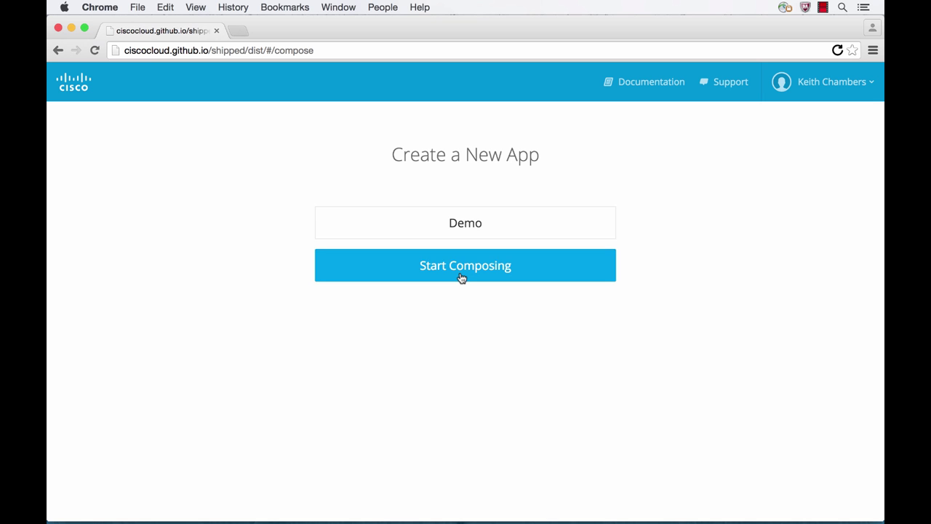
# Add a PHP microservice with repository php-hello-world under the CiscoCloud GitHub organization.
pyautogui.scroll(-2, 458, 277)
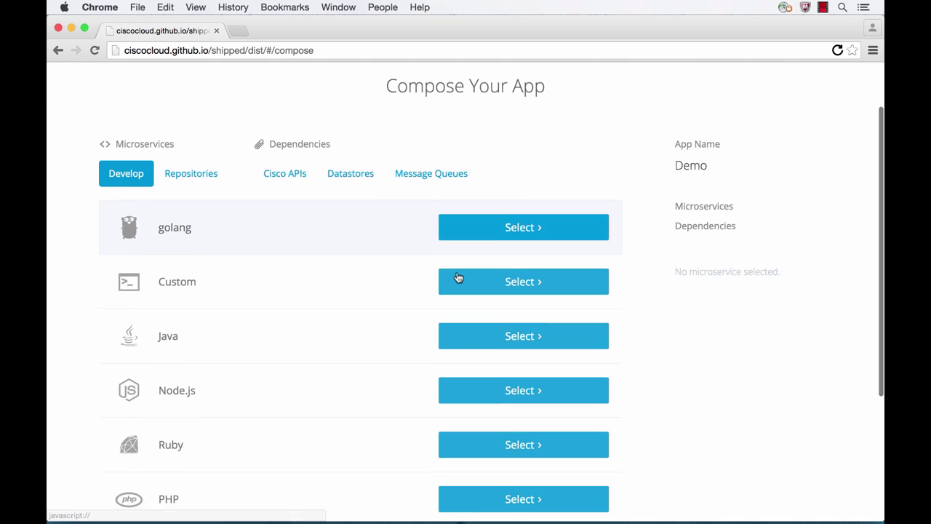
pyautogui.scroll(-1, 458, 277)
pyautogui.scroll(-1, 458, 277)
pyautogui.scroll(-2, 458, 277)
pyautogui.scroll(-1, 459, 277)
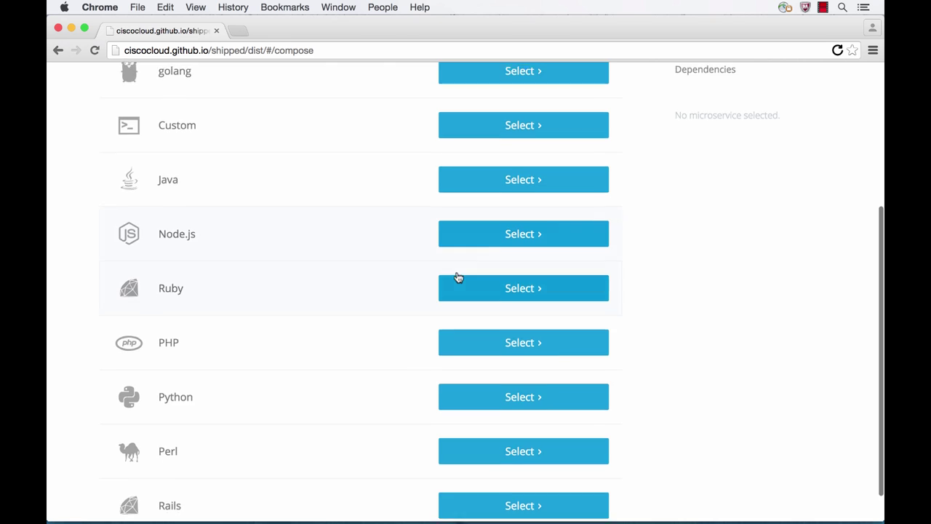
pyautogui.scroll(-1, 458, 277)
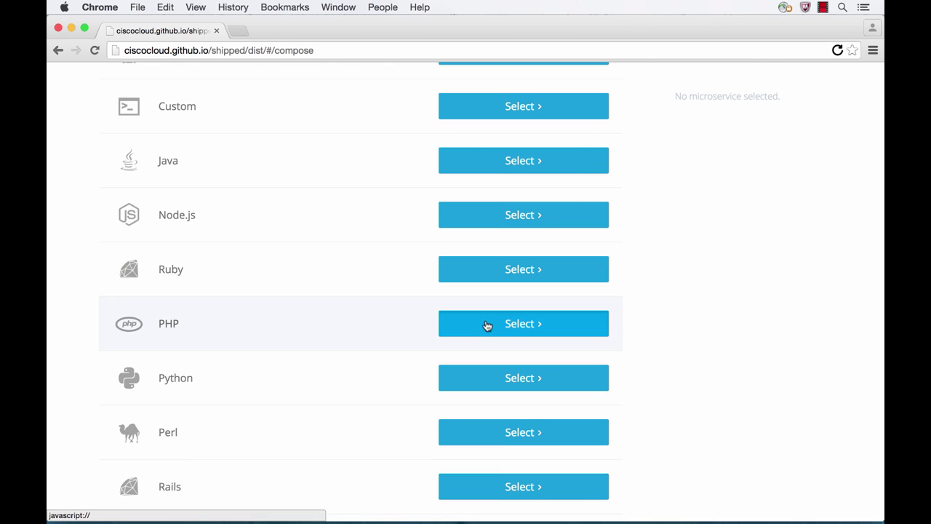
pyautogui.click(486, 325)
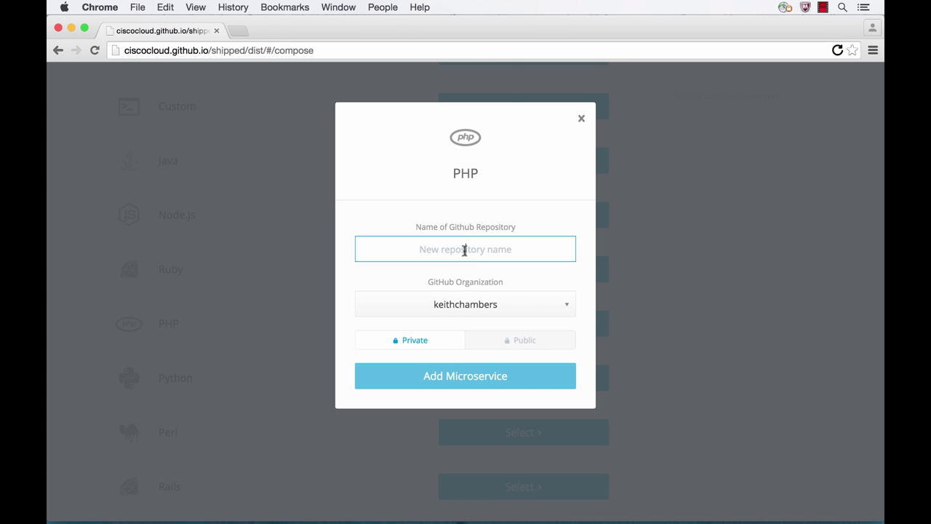
pyautogui.write('php-he')
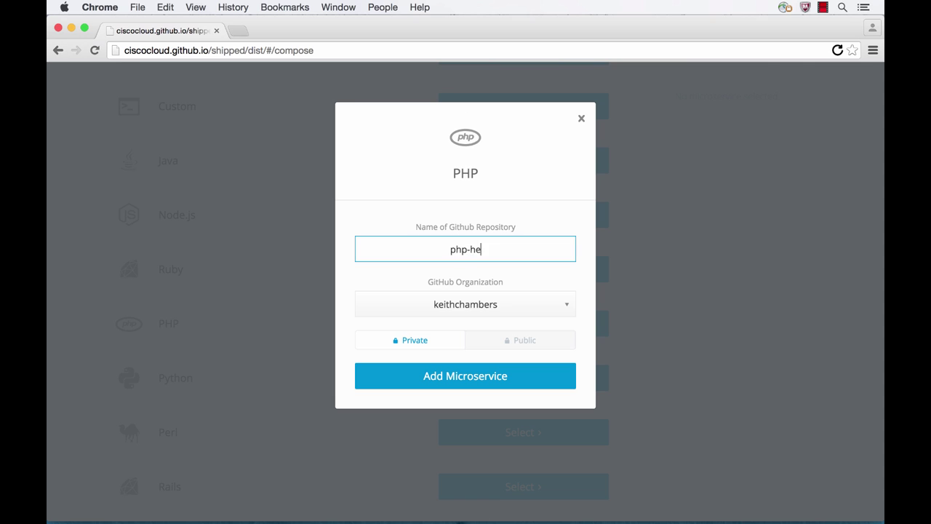
pyautogui.write('llo-worl')
pyautogui.write('d')
pyautogui.click(476, 302)
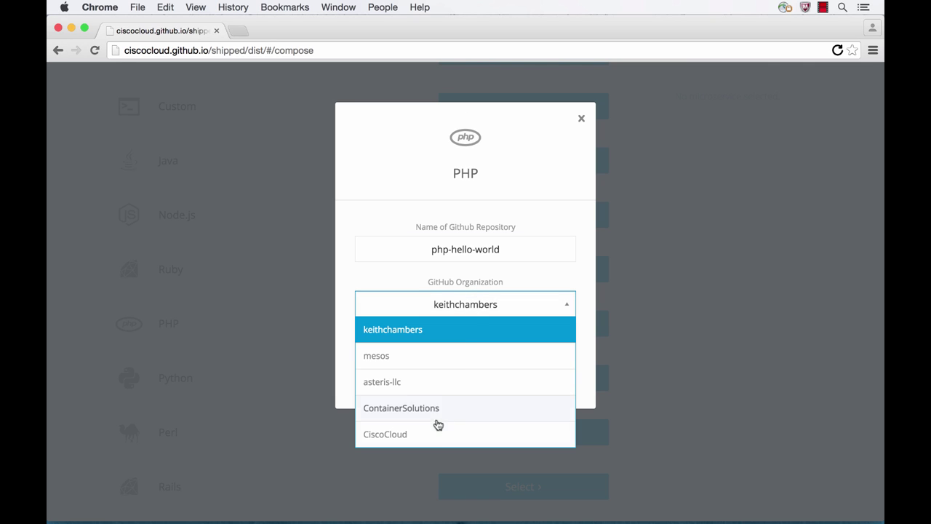
pyautogui.click(436, 435)
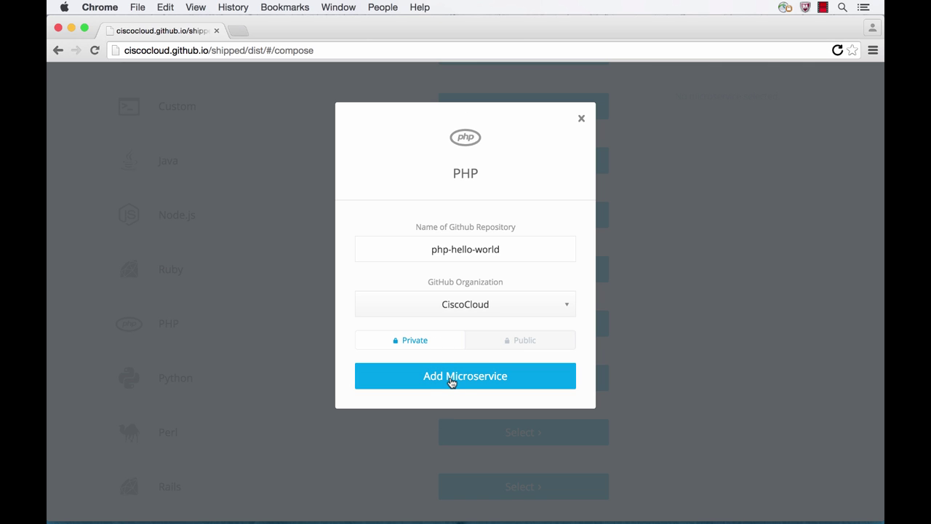
pyautogui.click(451, 382)
# Review the Cisco API, datastore and message queue dependencies without adding any.
pyautogui.scroll(3, 451, 383)
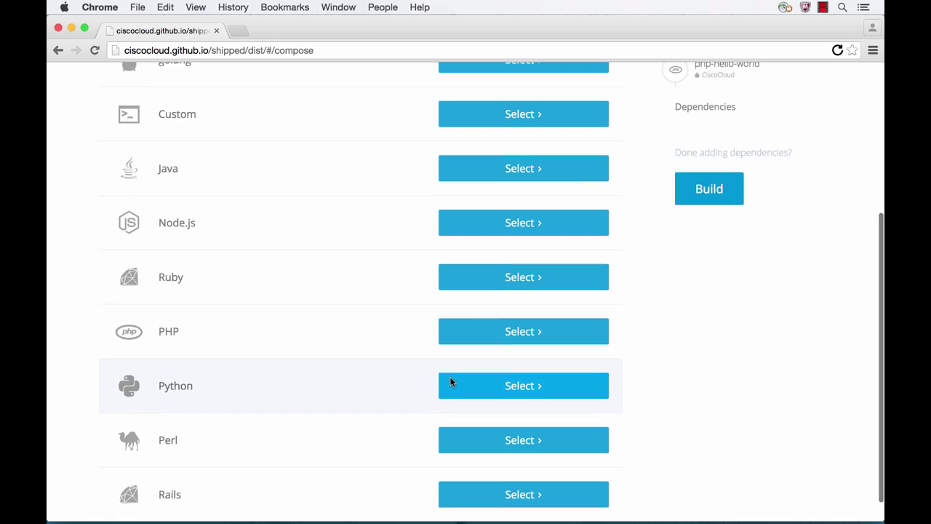
pyautogui.scroll(2, 451, 382)
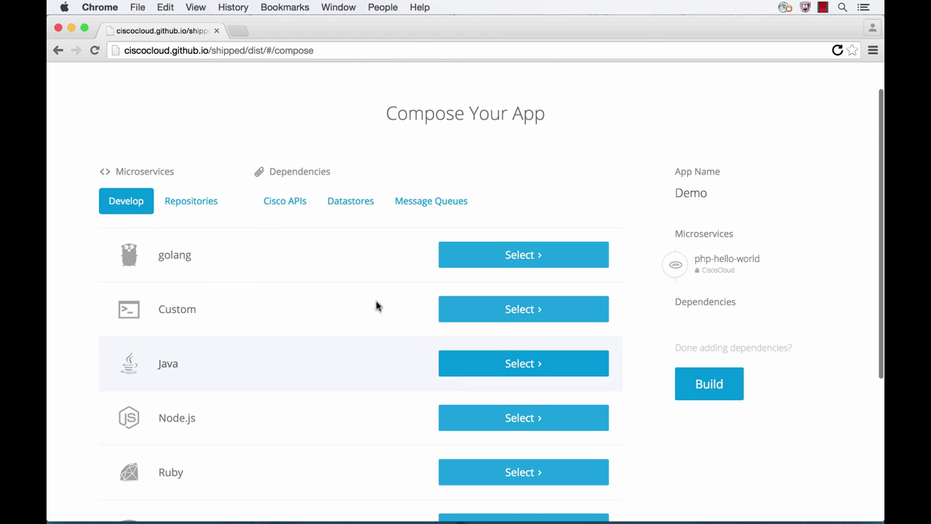
pyautogui.click(305, 205)
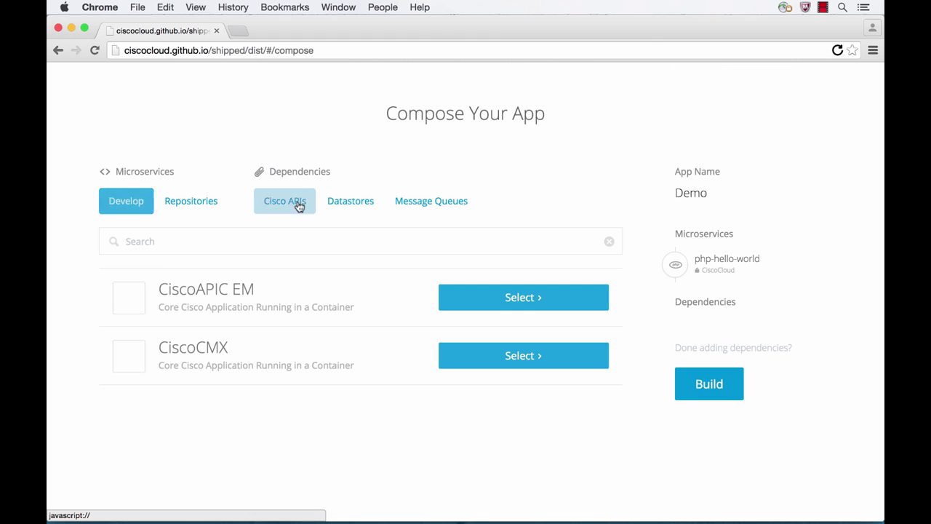
pyautogui.click(345, 204)
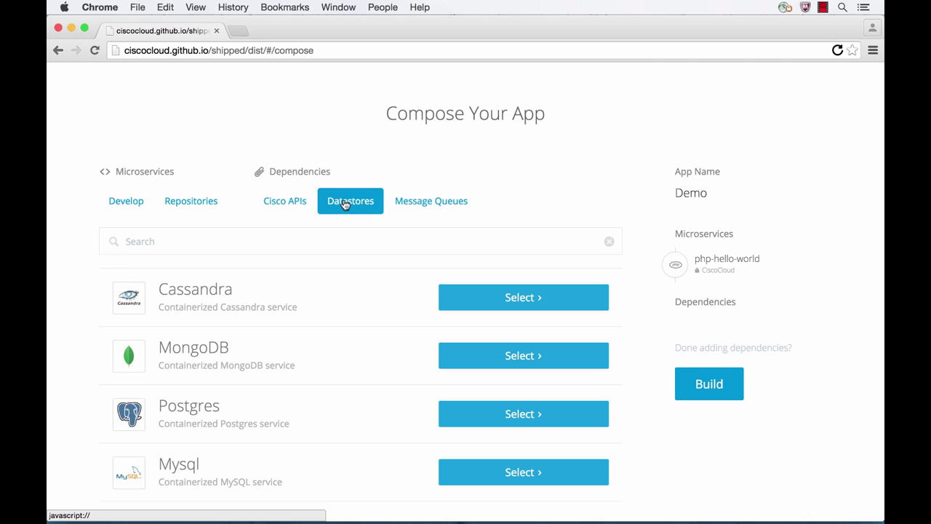
pyautogui.click(407, 202)
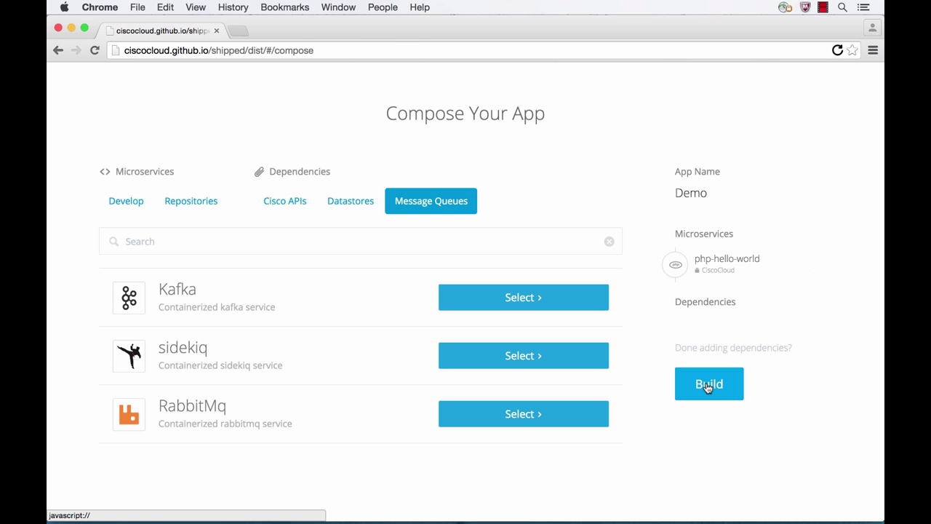
pyautogui.scroll(2, 707, 387)
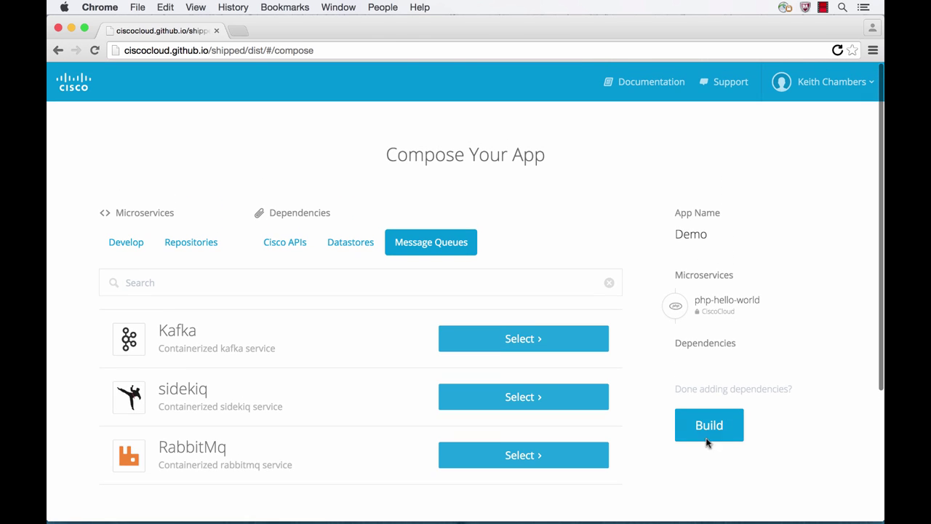
# Build the Demo app and select the curl bootstrap command in the setup dialog.
pyautogui.click(711, 434)
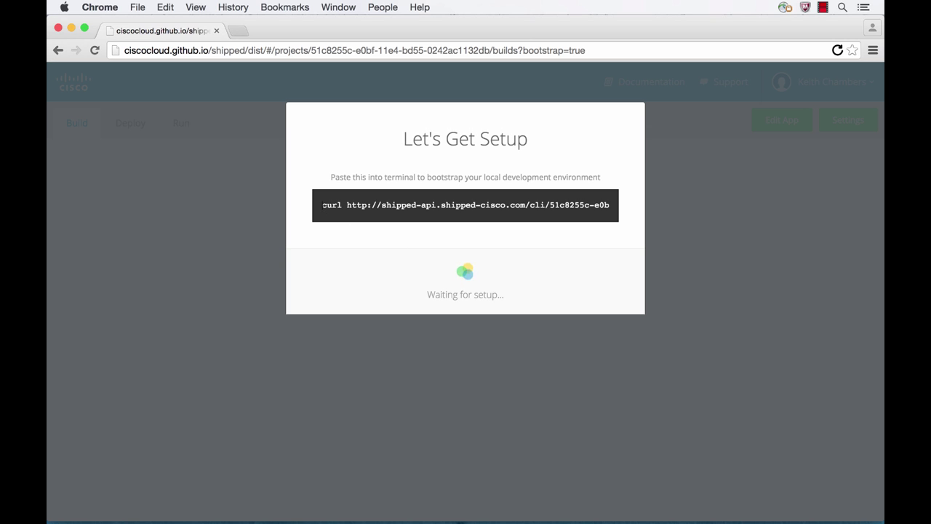
pyautogui.moveTo(562, 196); pyautogui.dragTo(665, 205)
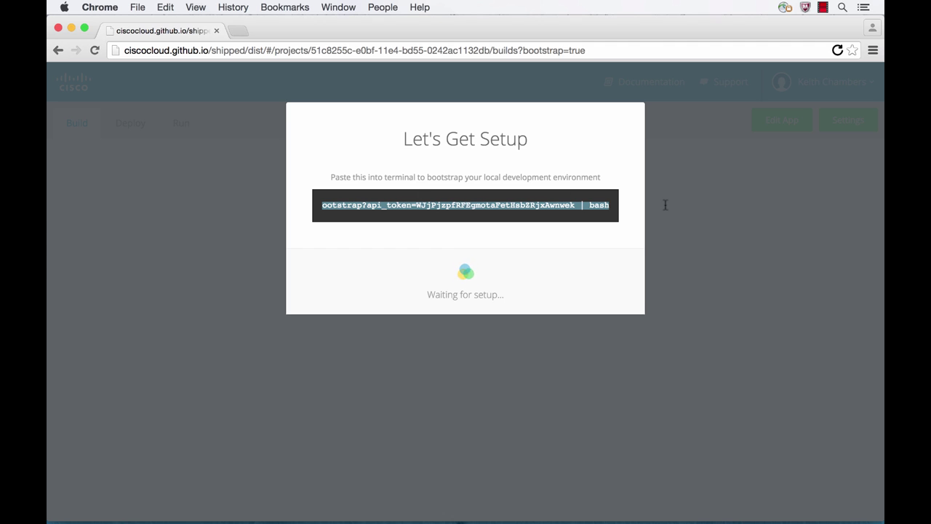
# Paste and run the curl bootstrap command in Terminal.
pyautogui.press('super+Tab')
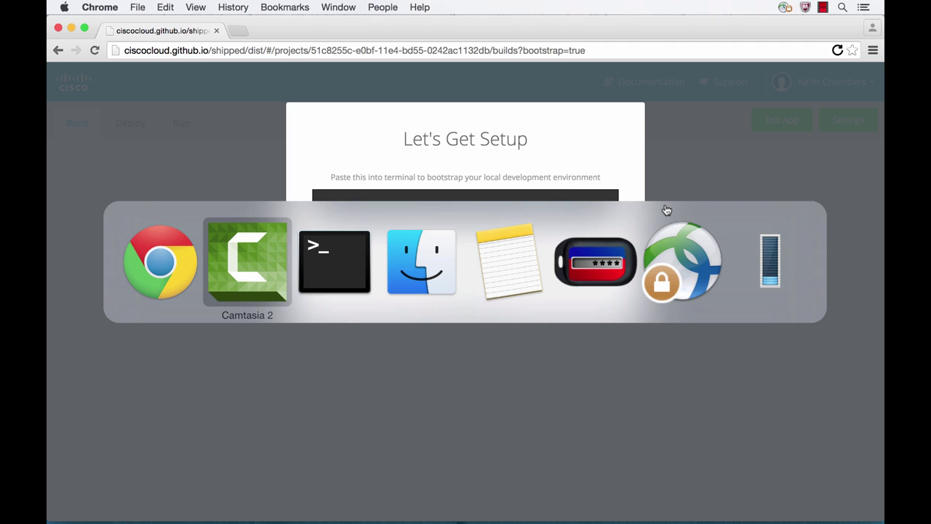
pyautogui.press('super+Tab')
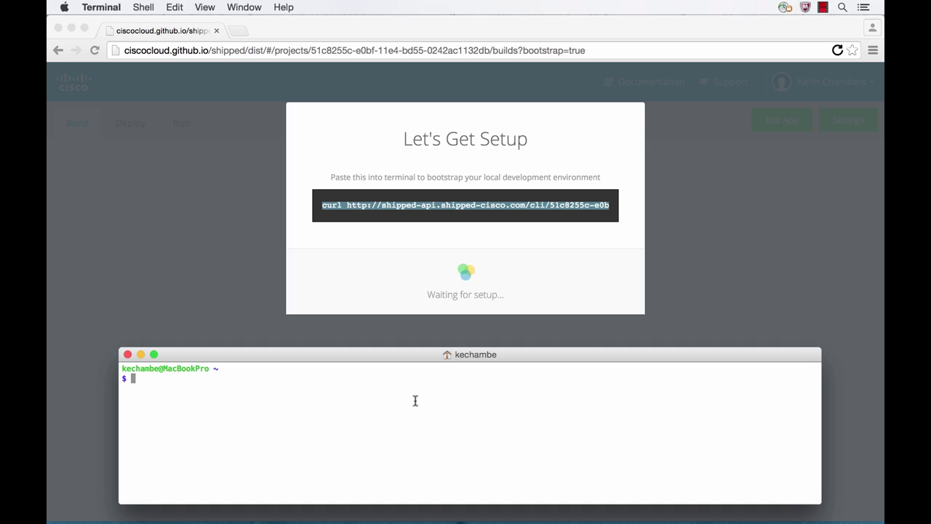
pyautogui.press('super+v')
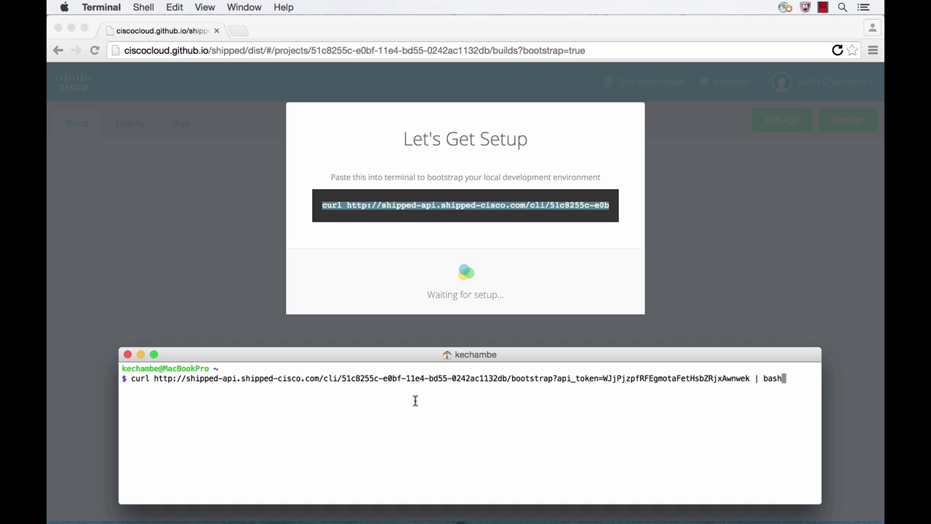
pyautogui.press('Return')
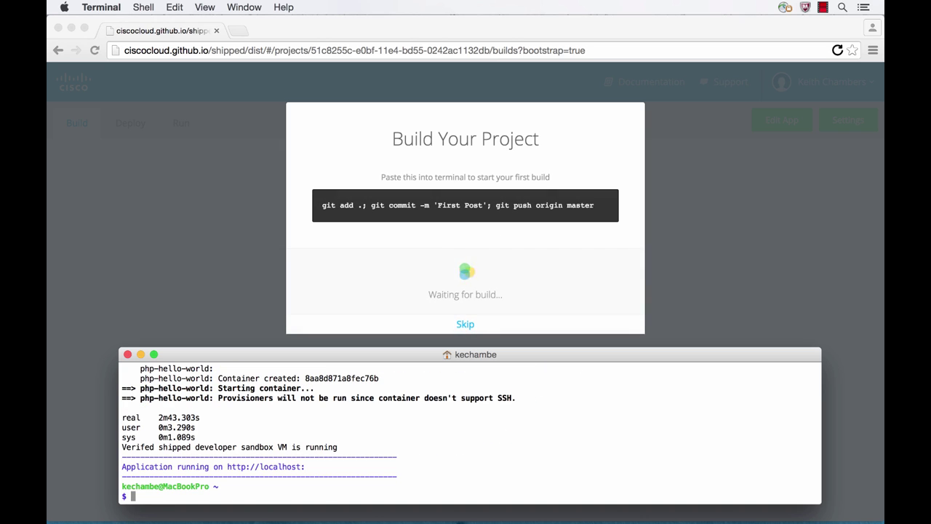
# Change into Demo/php-hello-world and select Shipped's first-build git command.
pyautogui.write('c')
pyautogui.write('d Demo/ph')
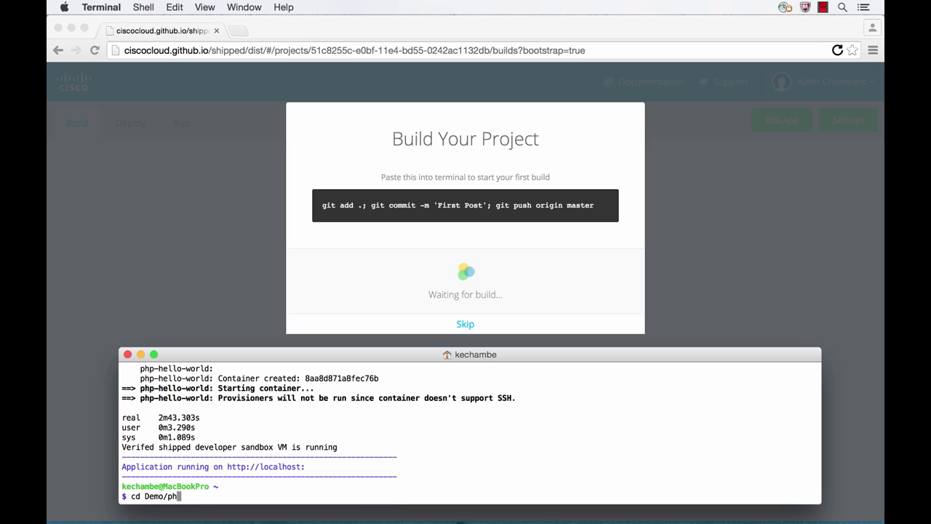
pyautogui.write('p-')
pyautogui.press('Tab')
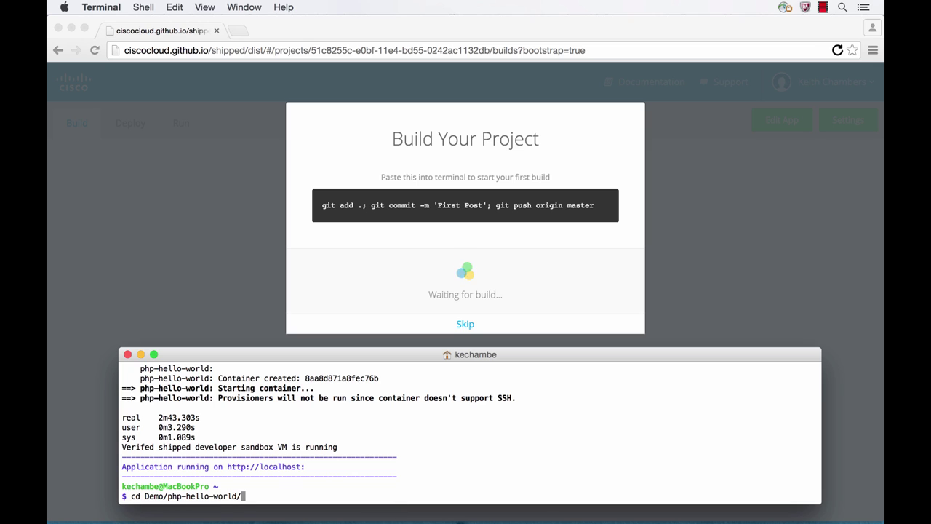
pyautogui.press('Return')
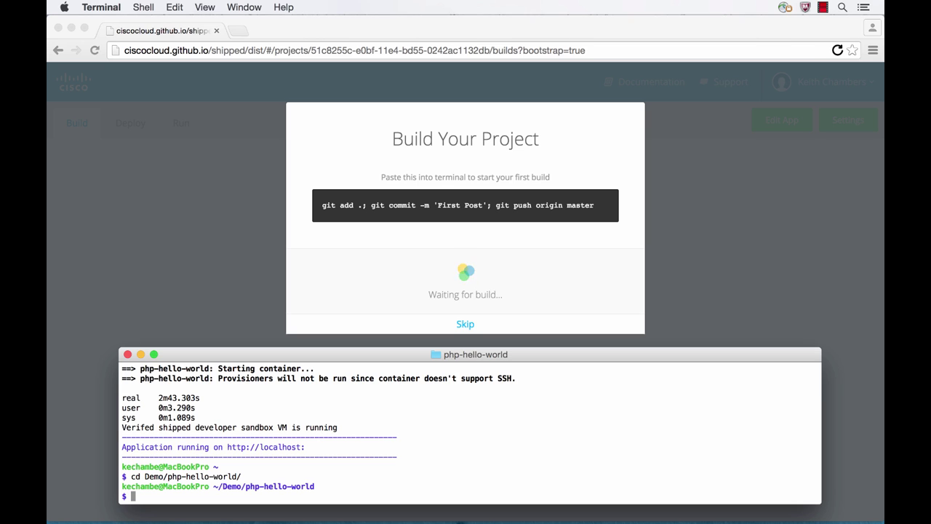
pyautogui.click(325, 208)
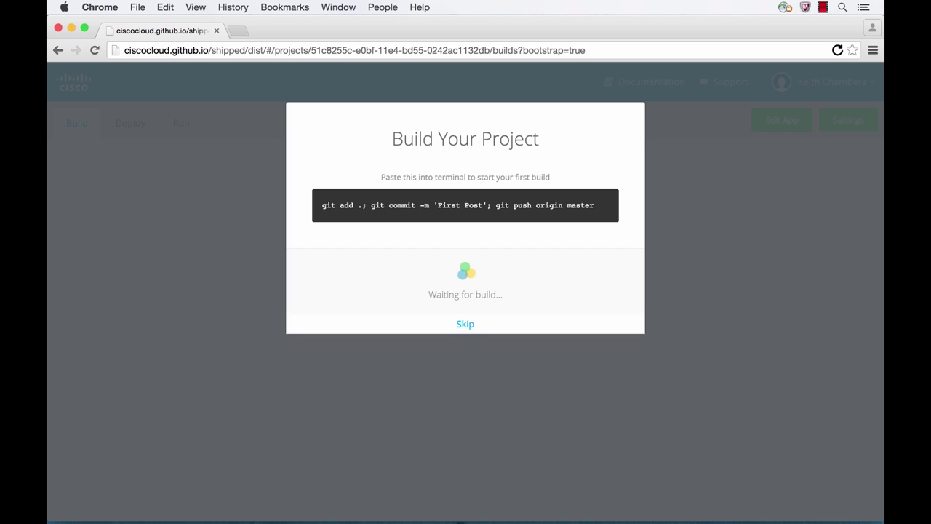
pyautogui.moveTo(350, 205); pyautogui.dragTo(616, 214)
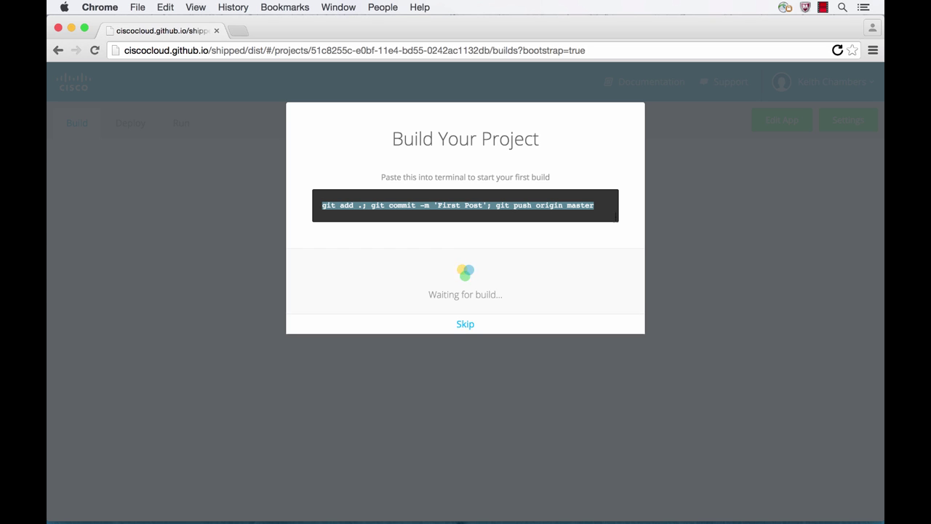
# Run the empty git commit and push, then deploy the passed build to a new environment.
pyautogui.press('super+Tab')
pyautogui.press('super+Tab')
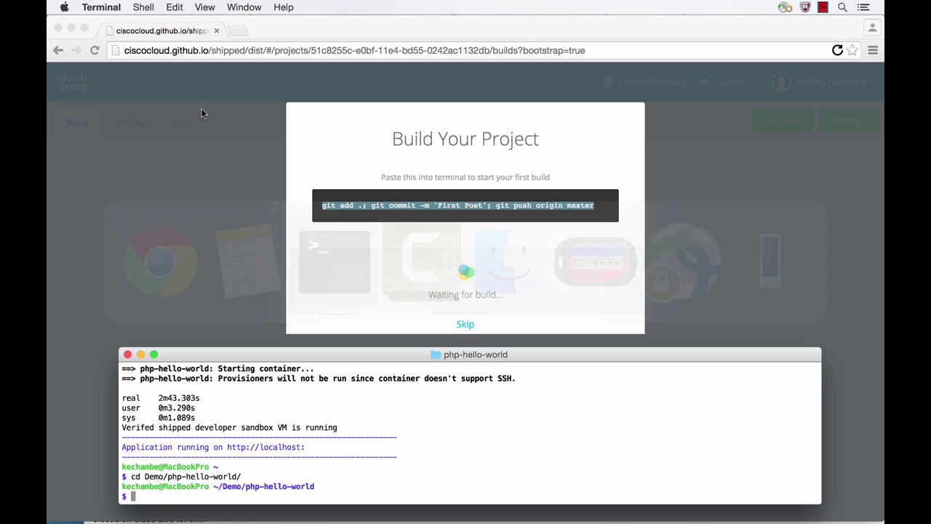
pyautogui.write('git commit --allow-empty -m "shipped" && git push origin master')
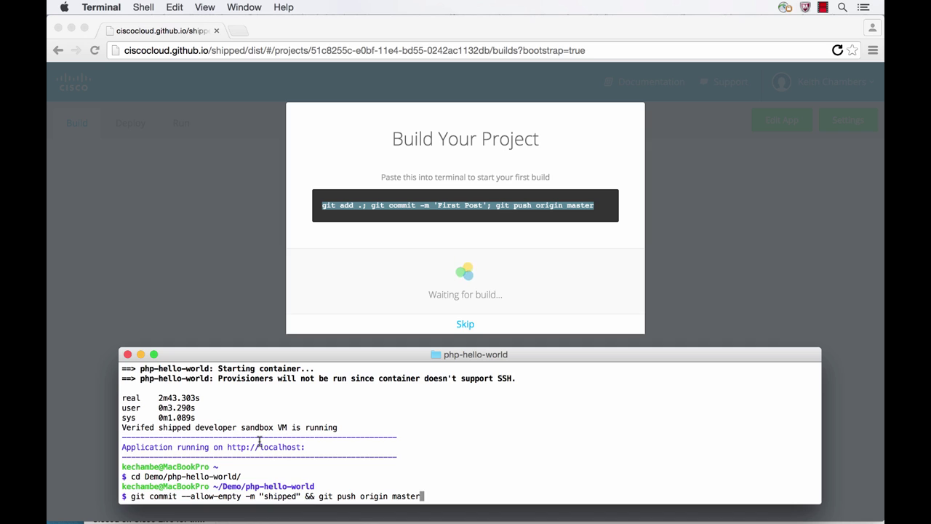
pyautogui.press('Return')
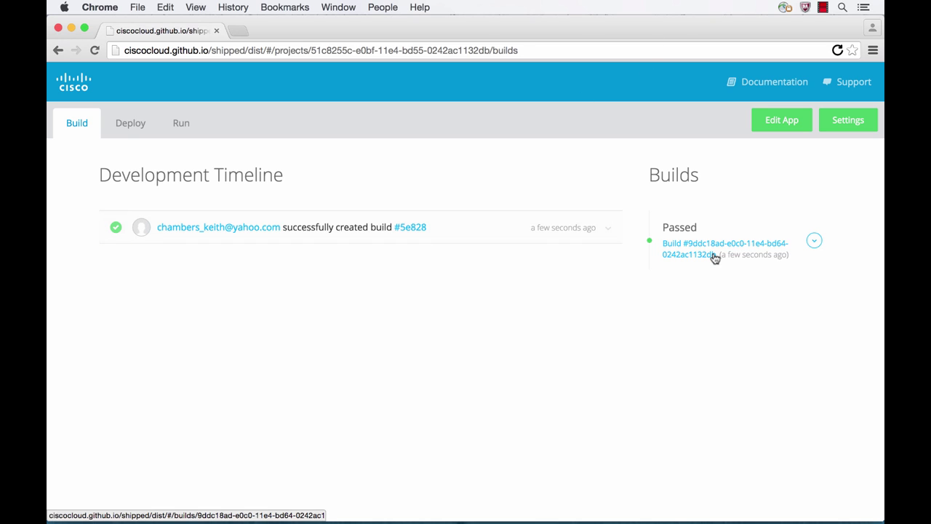
pyautogui.click(816, 243)
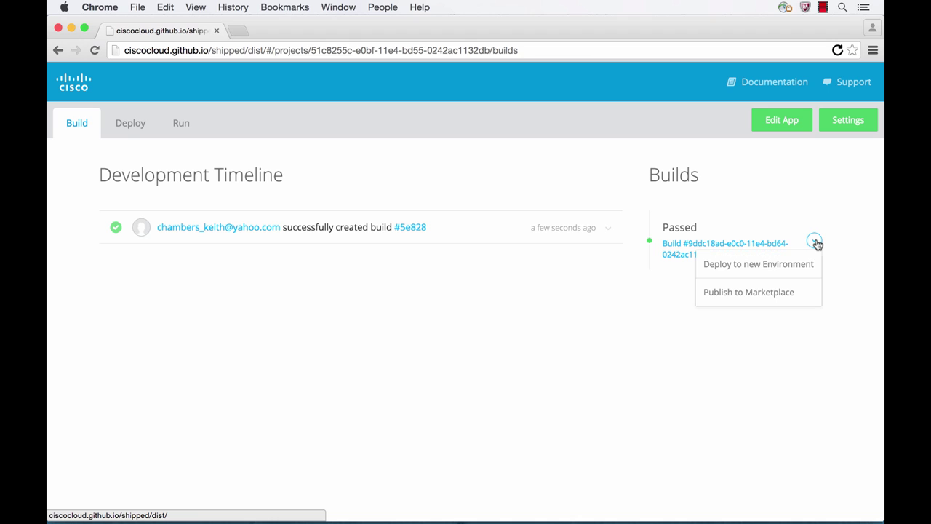
pyautogui.click(763, 264)
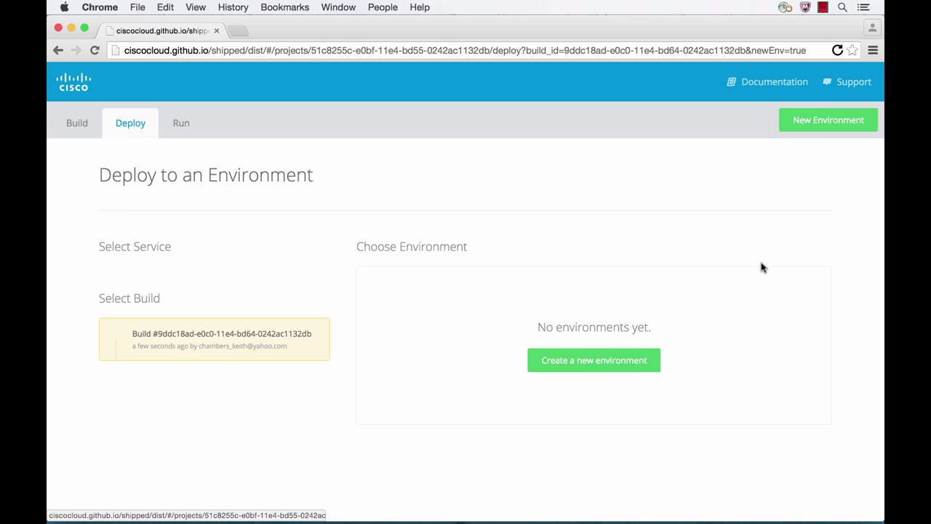
# Create and save a new environment named Production.
pyautogui.click(590, 364)
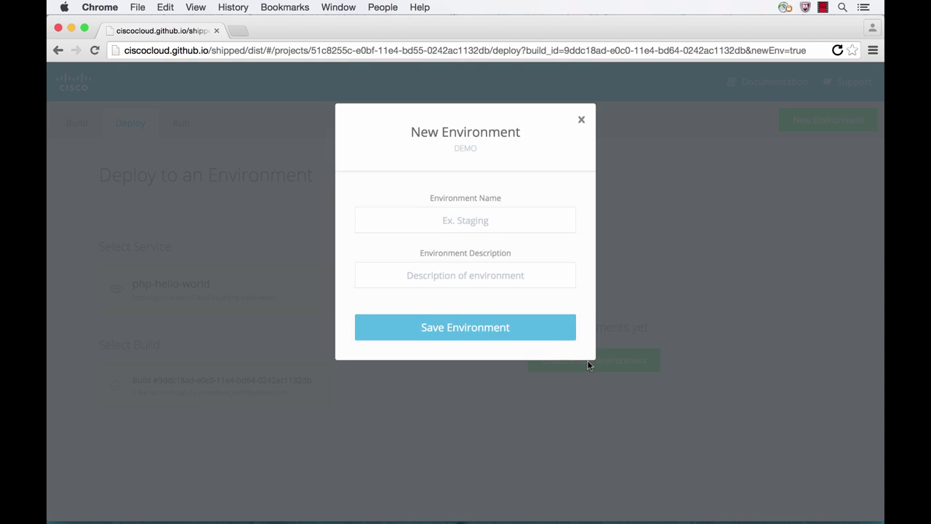
pyautogui.click(468, 219)
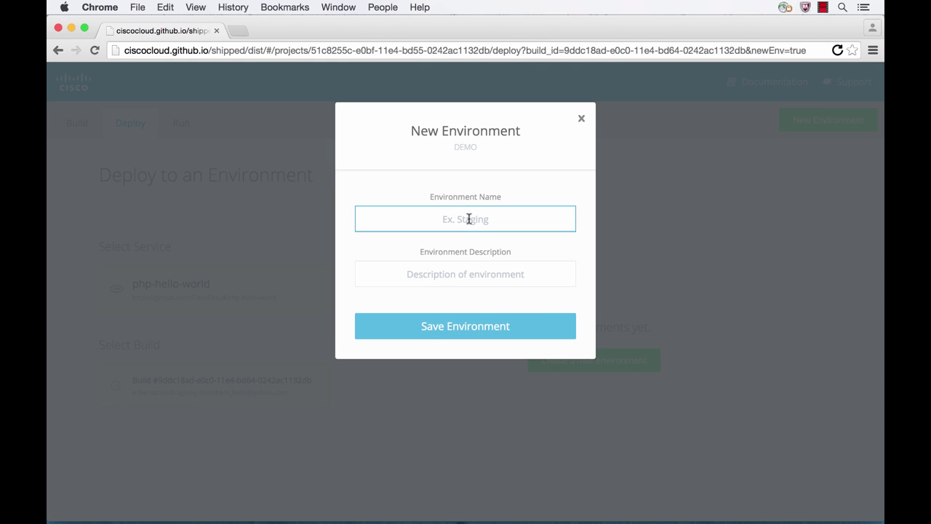
pyautogui.write('Production')
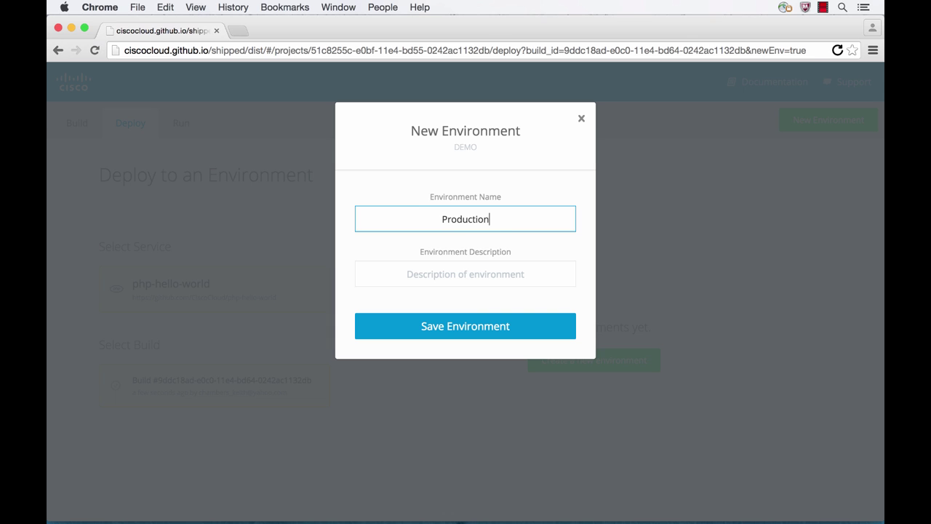
pyautogui.click(460, 328)
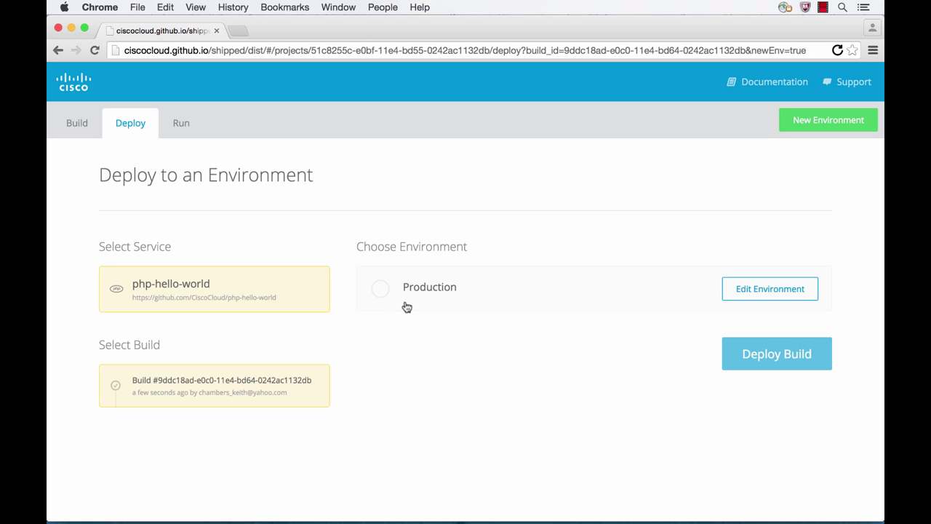
# Deploy the php-hello-world build to Production and dismiss the completion alert.
pyautogui.click(381, 289)
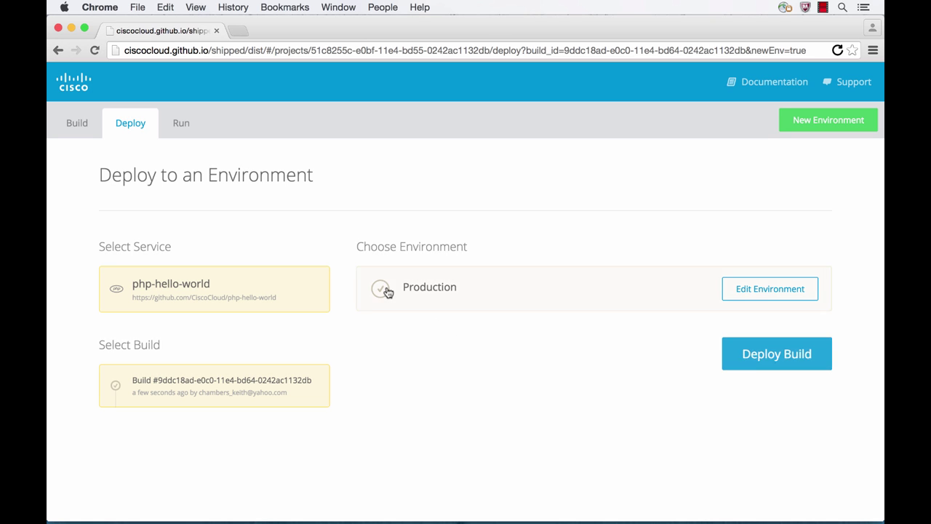
pyautogui.click(784, 361)
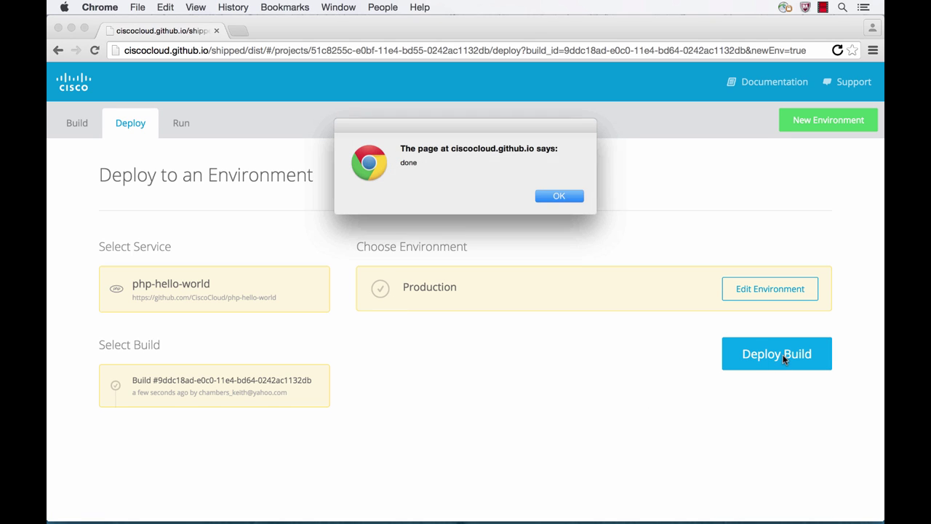
pyautogui.click(562, 201)
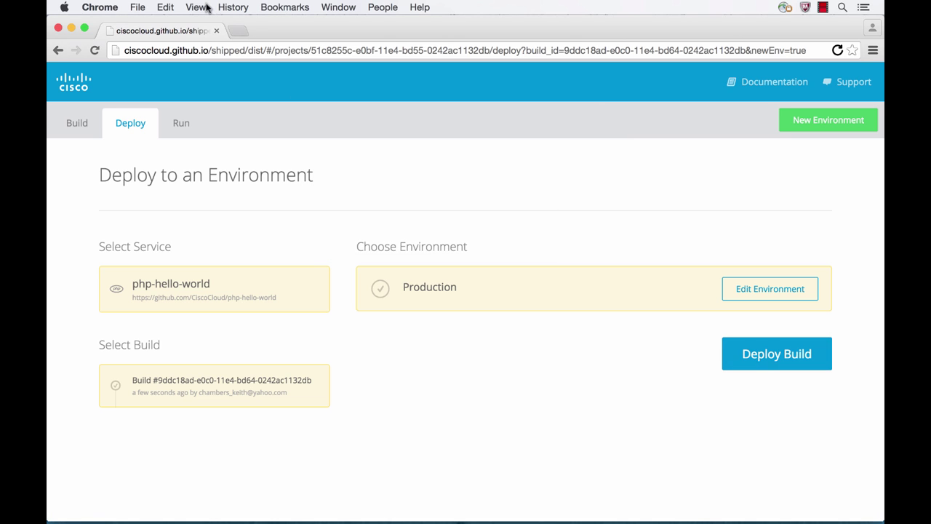
pyautogui.click(239, 32)
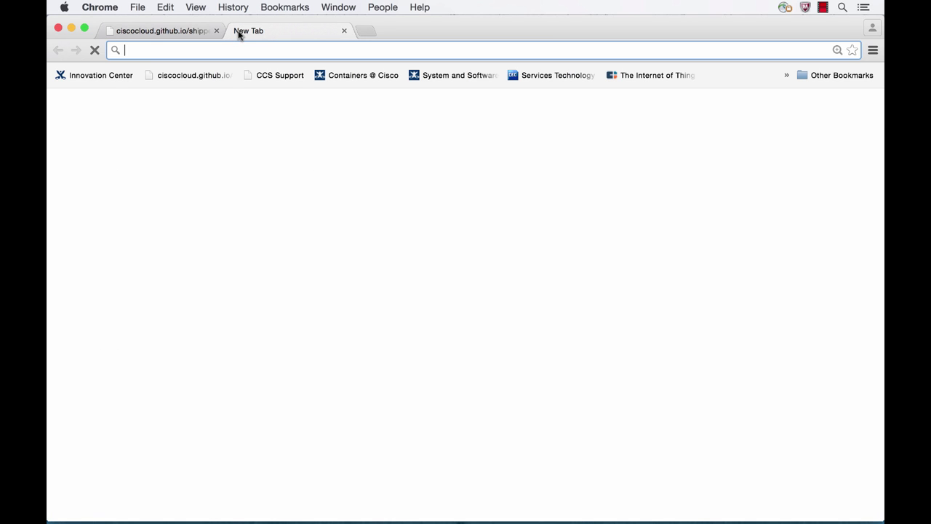
pyautogui.write('http://173.37.41.82:31113/')
pyautogui.press('Return')
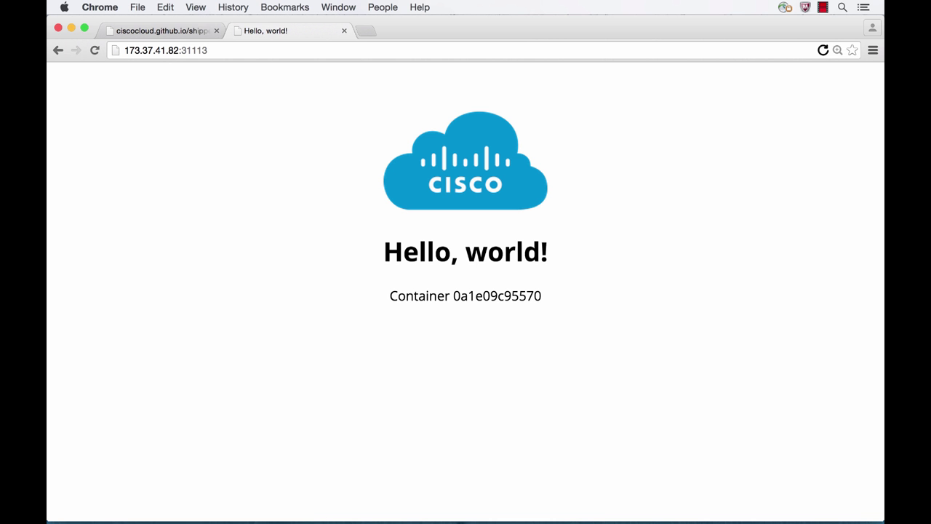